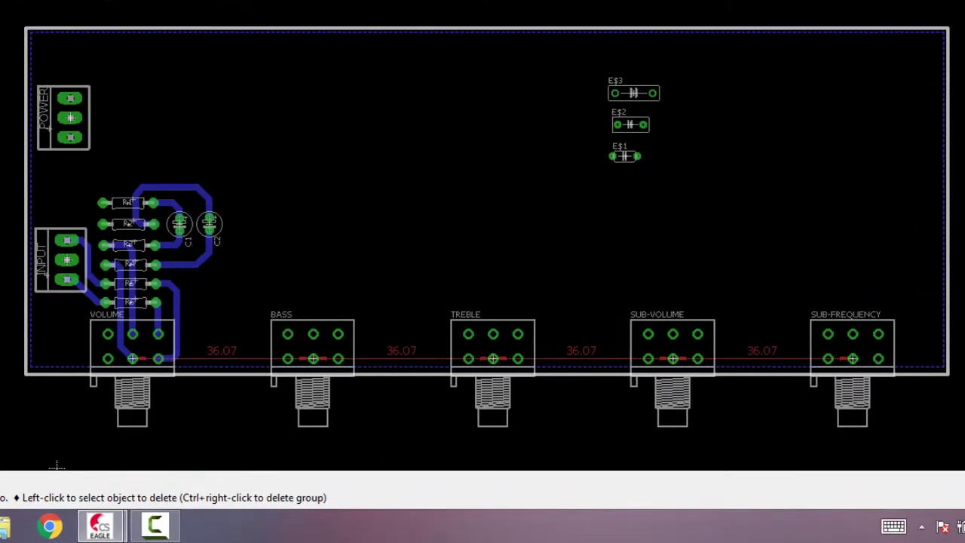
Restore the power-supply heatsinks, diodes, resistors, transistors, power connector and large filter capacitors.
key("ctrl+z")
key("ctrl+z")
key("ctrl+z")
key("ctrl+z")
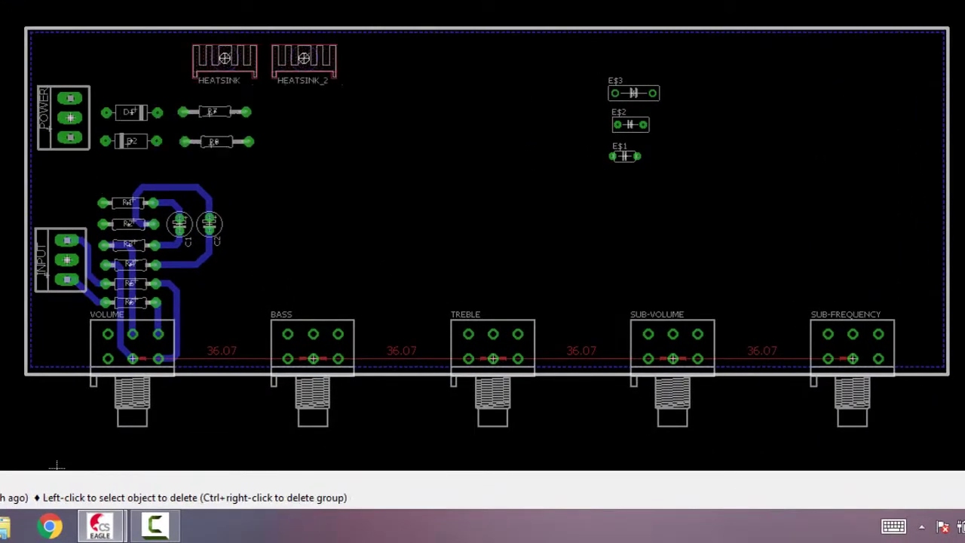
key("ctrl+z")
key("ctrl+z")
key("ctrl+z")
key("ctrl+z")
key("ctrl+z")
key("ctrl+z")
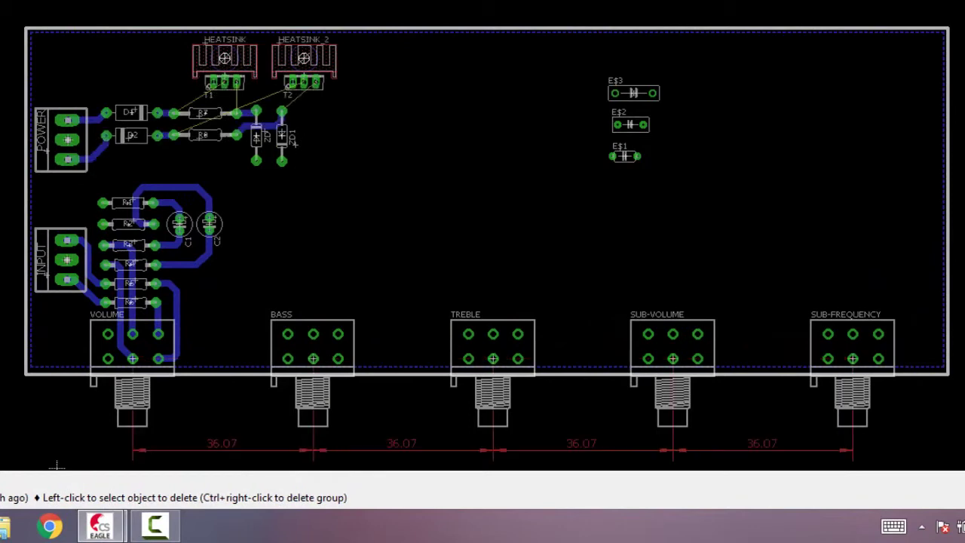
key("ctrl+z")
key("ctrl+z")
key("ctrl+z")
key("ctrl+z")
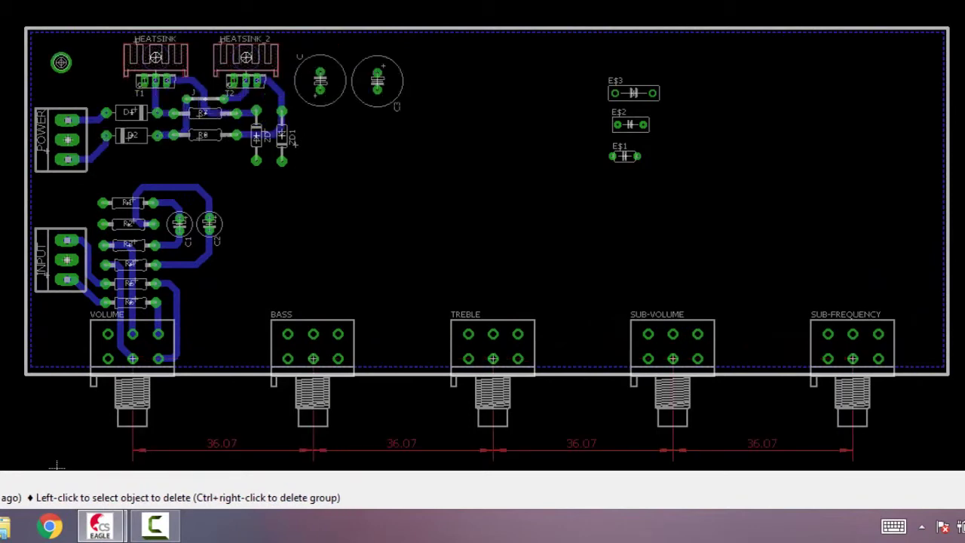
key("ctrl+z")
key("ctrl+z")
key("ctrl+z")
key("ctrl+z")
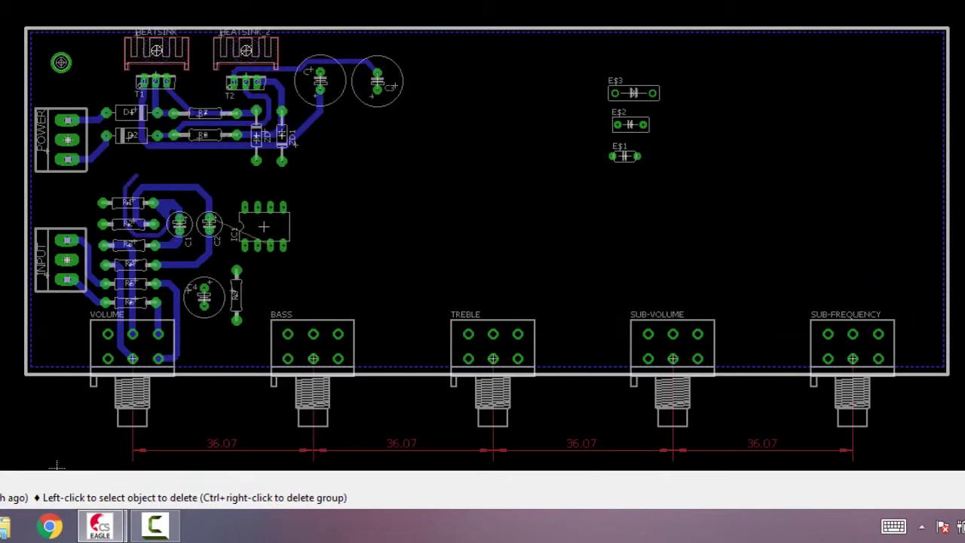
key("ctrl+z")
Restore IC1 and the bass-section parts R8–R12, C7–C15 with their traces.
key("ctrl+z")
key("ctrl+z")
key("ctrl+z")
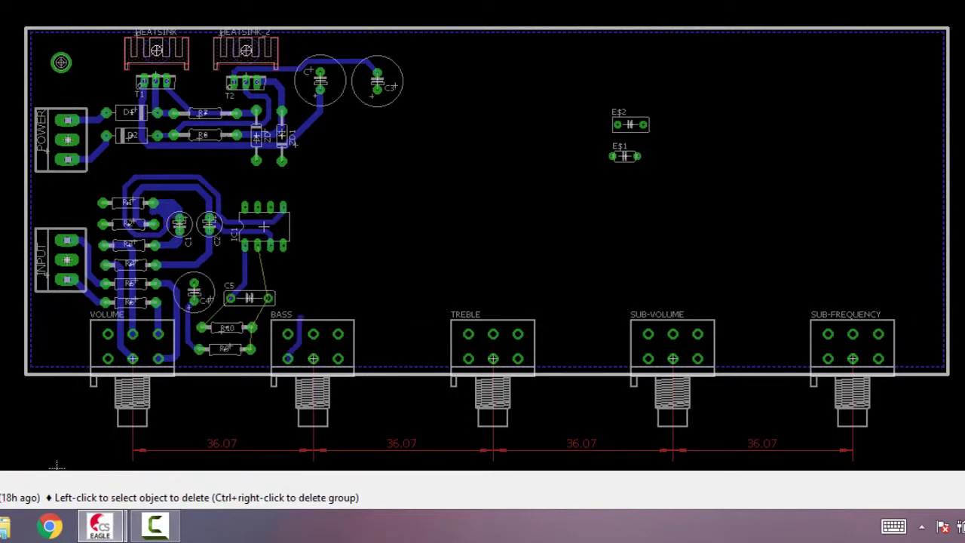
key("ctrl+z")
key("ctrl+z")
key("ctrl+z")
key("ctrl+z")
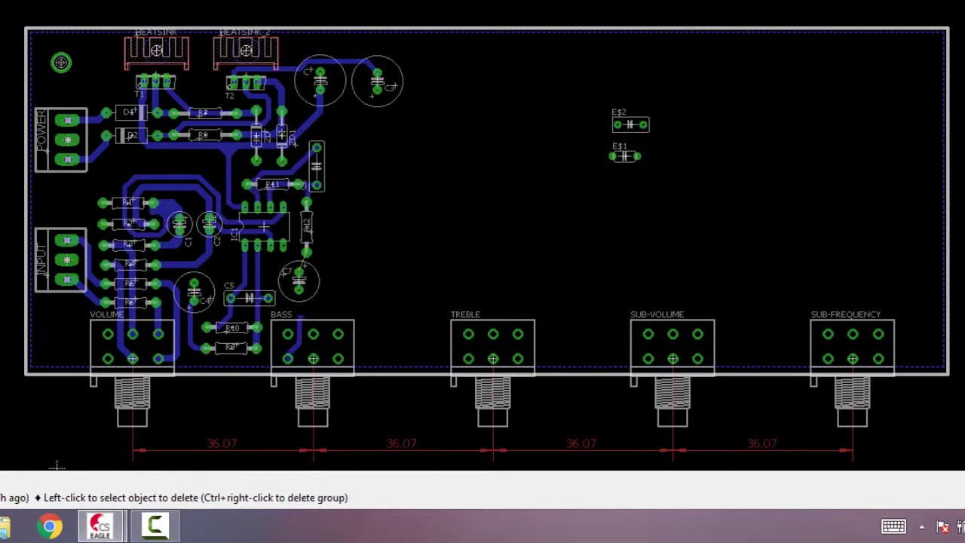
key("ctrl+z")
key("ctrl+z")
key("ctrl+z")
key("ctrl+z")
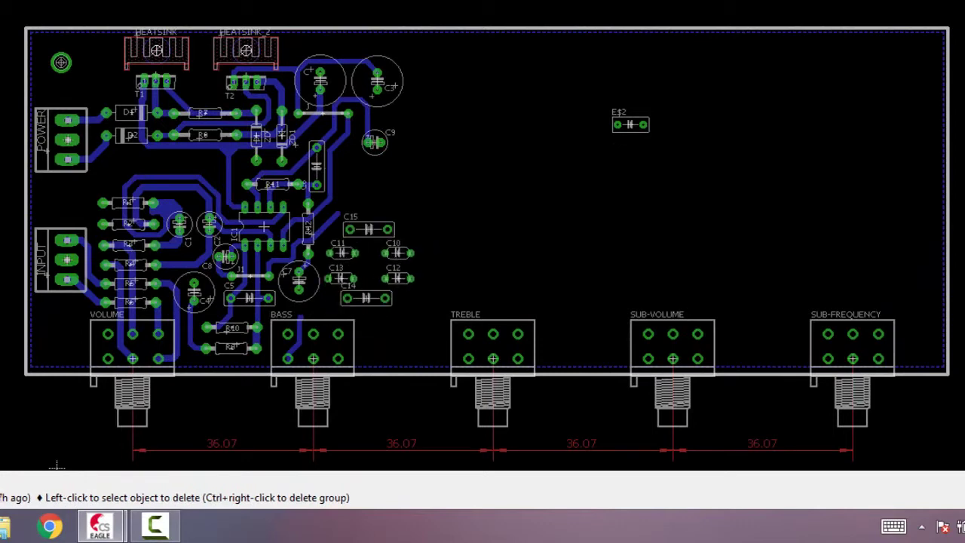
key("ctrl+z")
key("ctrl+z")
key("ctrl+z")
key("ctrl+z")
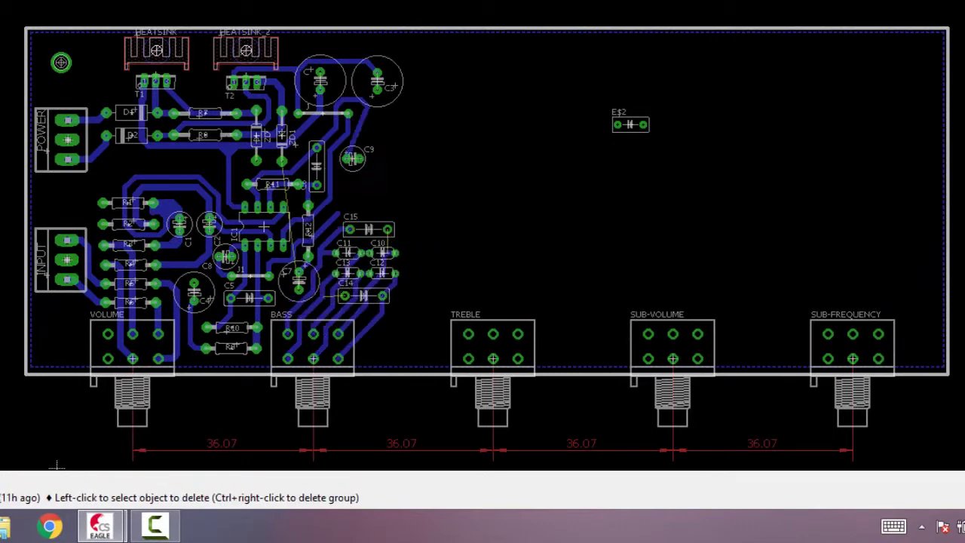
key("ctrl+z")
key("ctrl+z")
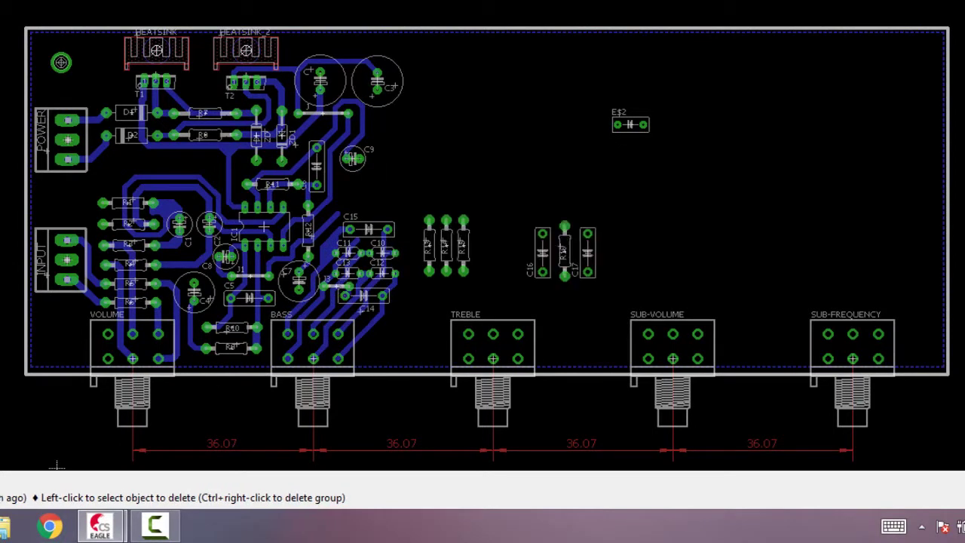
key("ctrl+z")
Restore the treble-section parts, IC2, R21–R24, C21, C22 and the R G L connector.
key("ctrl+z")
key("ctrl+z")
key("ctrl+z")
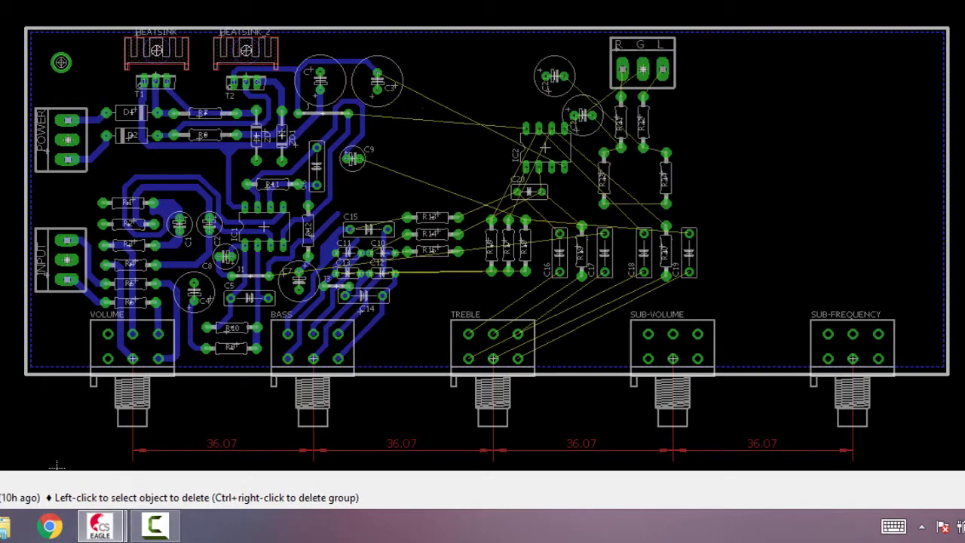
key("ctrl+z")
key("ctrl+z")
key("ctrl+z")
key("ctrl+z")
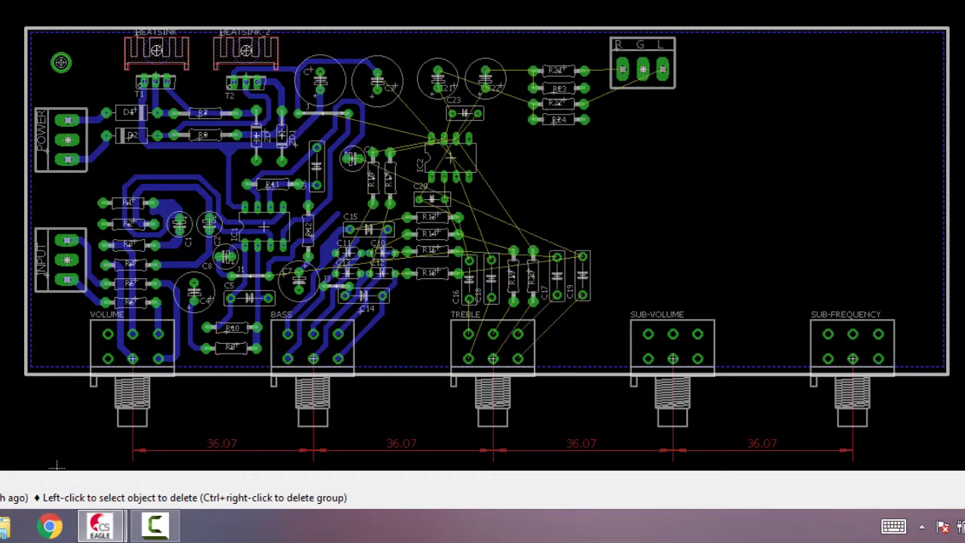
key("ctrl+z")
key("ctrl+z")
key("ctrl+z")
key("ctrl+z")
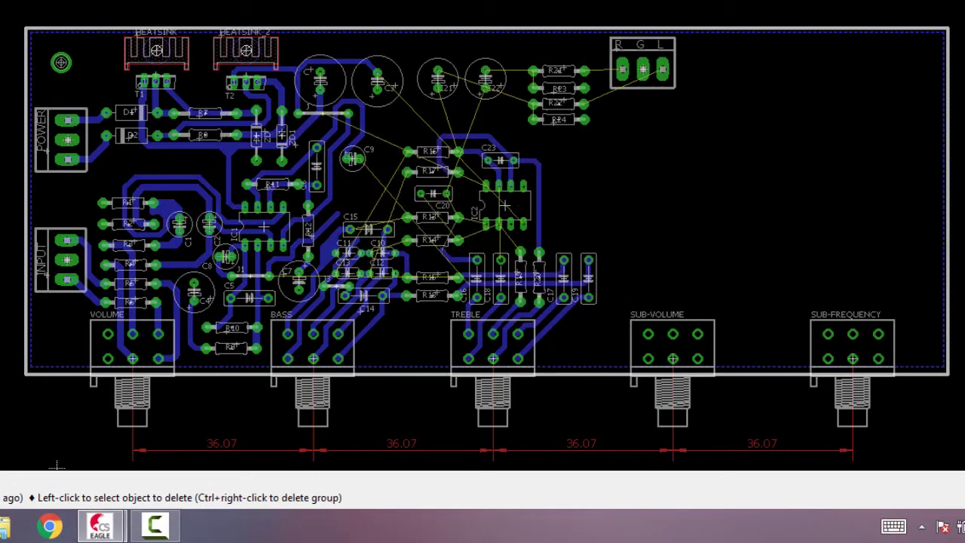
key("ctrl+z")
Restore the treble traces around IC2, C20, R21–R24 and jumpers J9, J10.
key("ctrl+z")
key("ctrl+z")
key("ctrl+z")
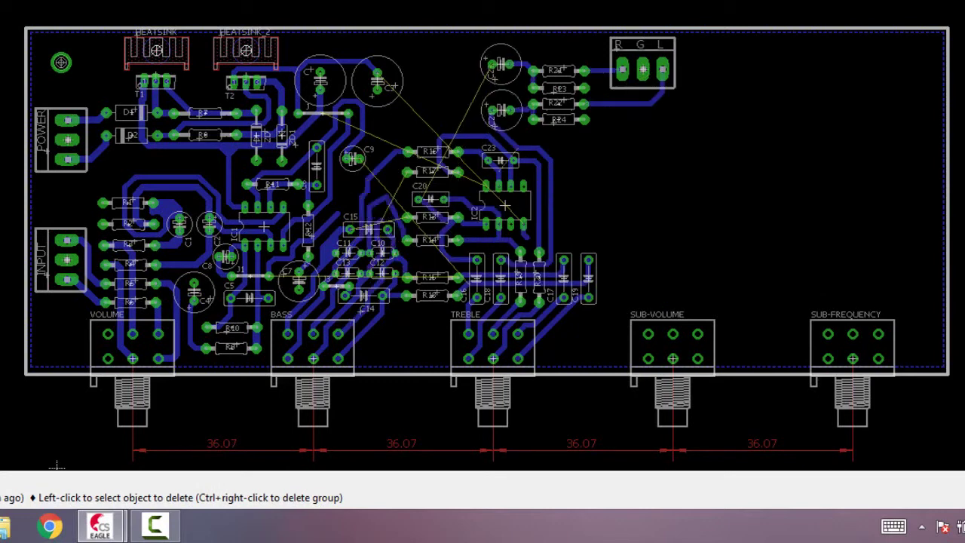
key("ctrl+z")
key("ctrl+z")
key("ctrl+z")
key("ctrl+z")
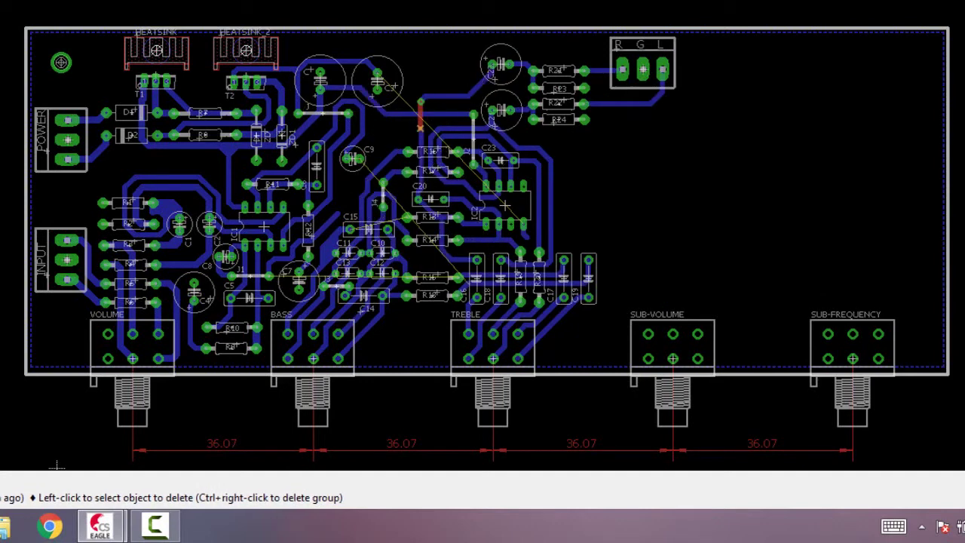
key("ctrl+z")
key("ctrl+z")
key("ctrl+z")
key("ctrl+z")
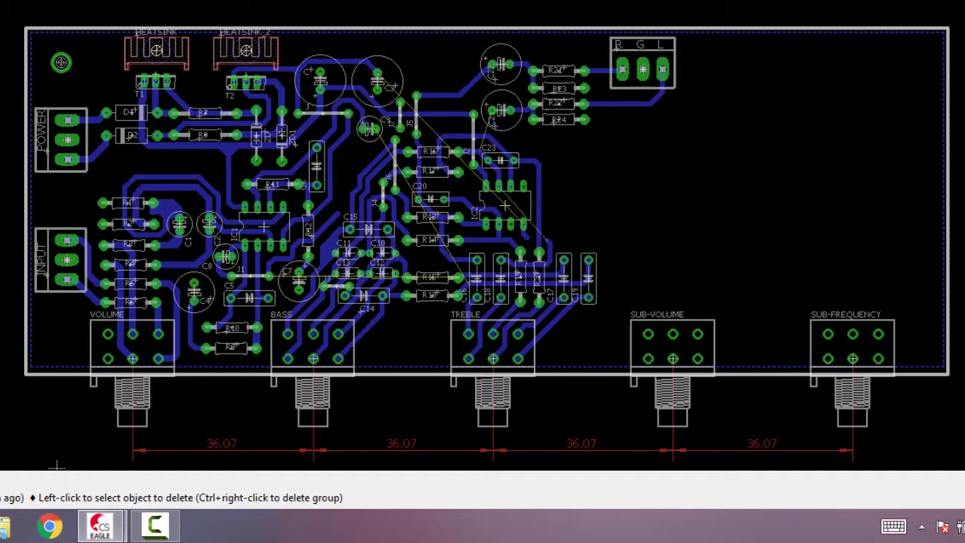
key("ctrl+z")
key("ctrl+z")
key("ctrl+z")
key("ctrl+z")
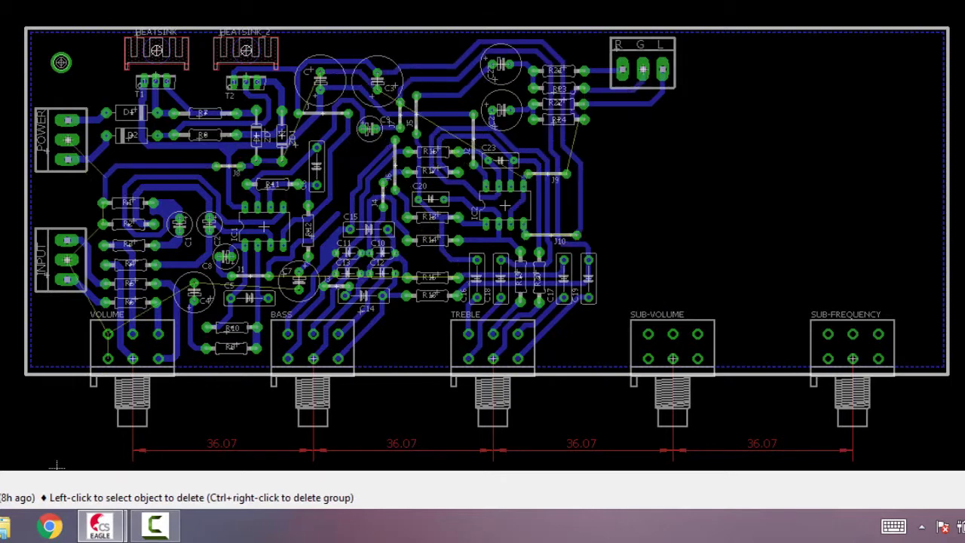
key("ctrl+z")
key("ctrl+z")
key("ctrl+z")
key("ctrl+z")
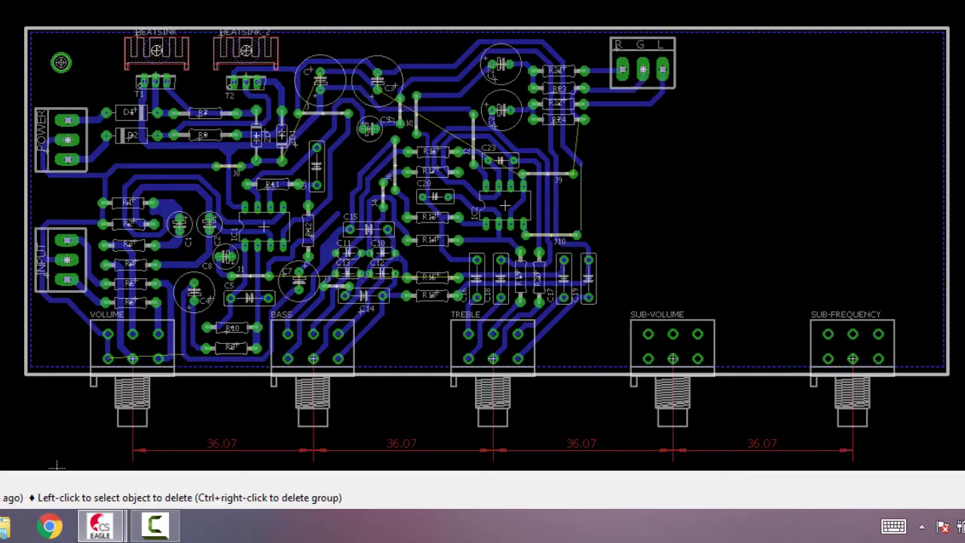
key("ctrl+z")
key("ctrl+z")
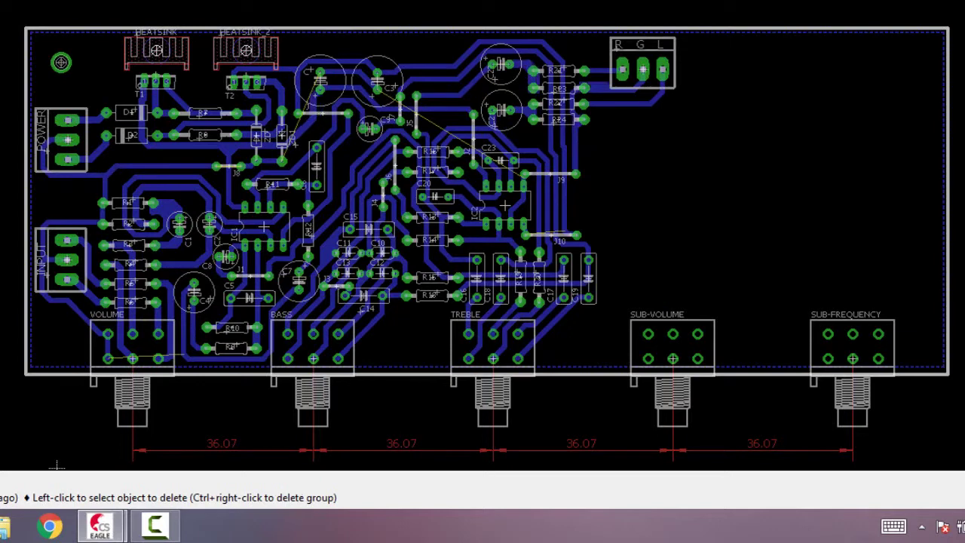
key("ctrl+z")
key("ctrl+z")
key("ctrl+z")
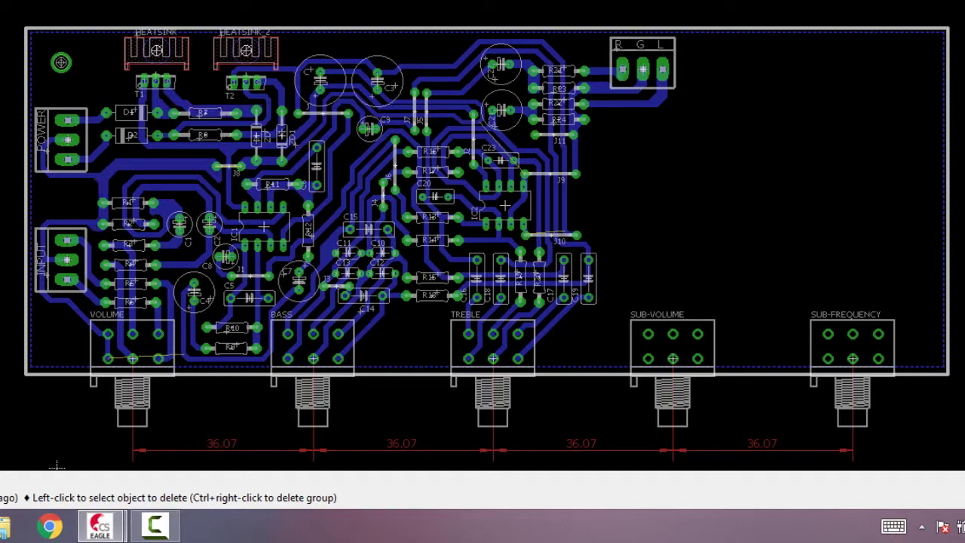
key("ctrl+z")
key("ctrl+z")
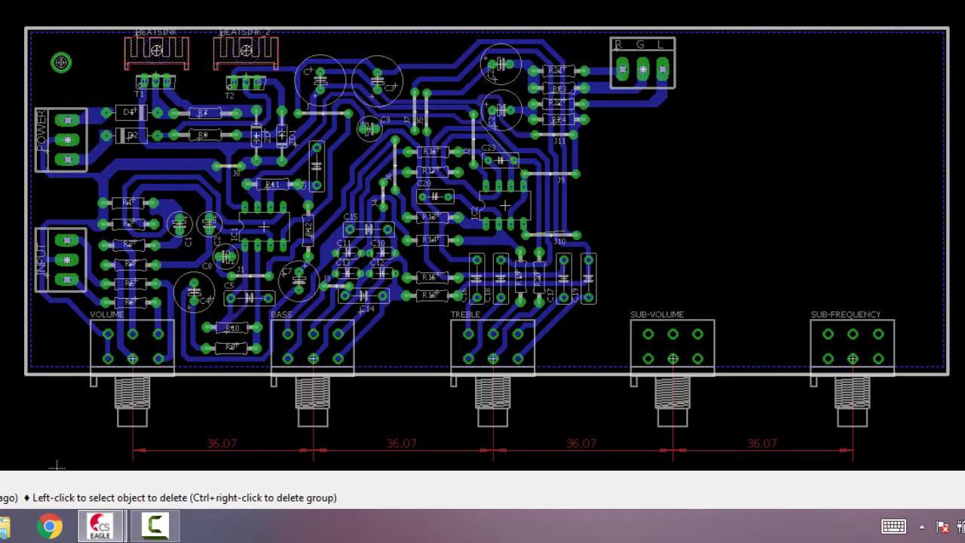
Restore the sub-section ICs, traces around IC3 and C24, plus R30 and jumpers J12, J13.
key("ctrl+z")
key("ctrl+z")
key("ctrl+z")
key("ctrl+z")
key("ctrl+z")
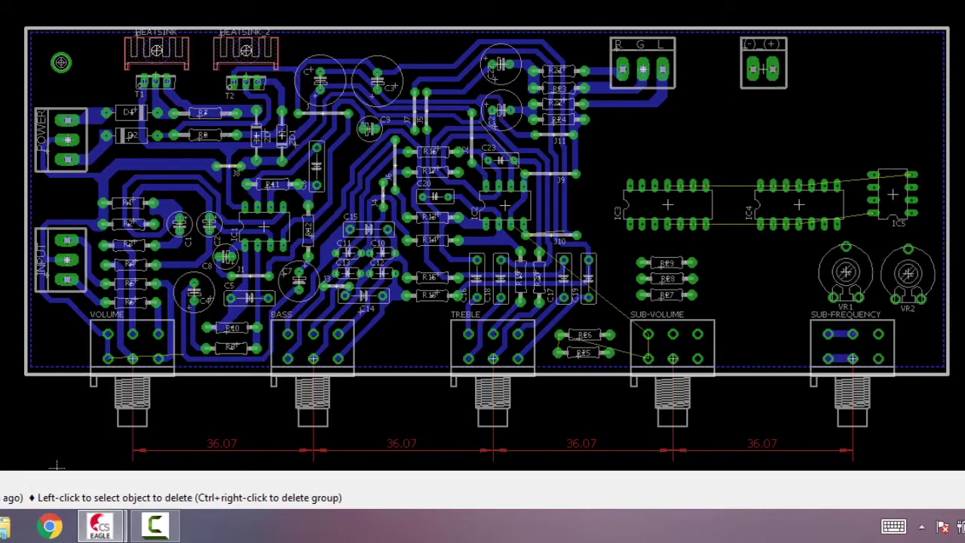
key("ctrl+z")
key("ctrl+z")
key("ctrl+z")
key("ctrl+z")
key("ctrl+z")
key("ctrl+z")
key("ctrl+z")
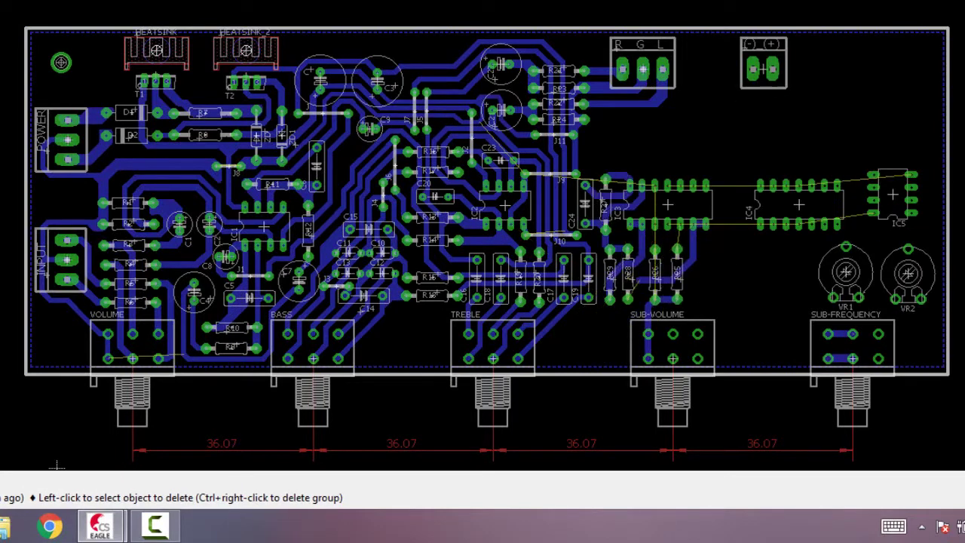
key("ctrl+z")
key("ctrl+z")
key("ctrl+z")
key("ctrl+z")
key("ctrl+z")
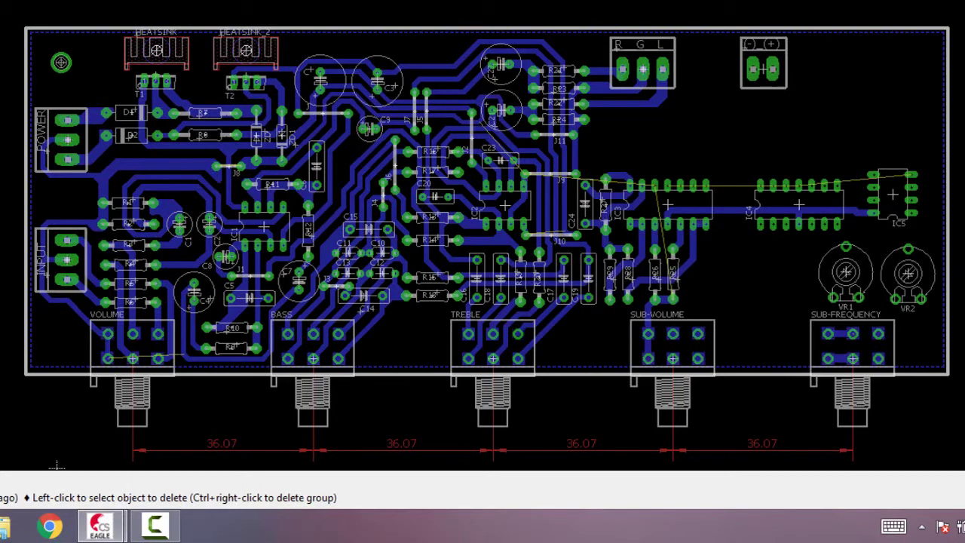
key("ctrl+z")
key("ctrl+z")
key("ctrl+z")
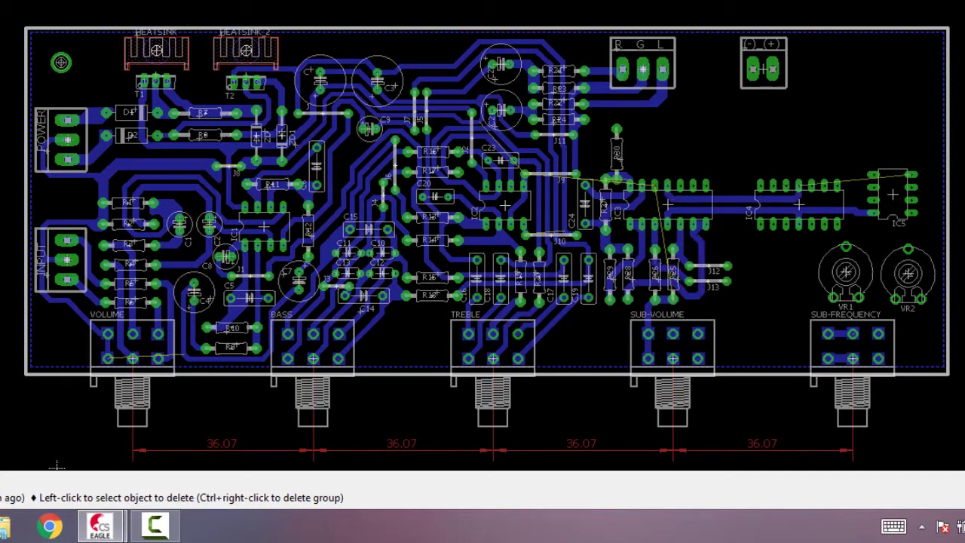
key("ctrl+z")
key("ctrl+z")
key("ctrl+z")
key("ctrl+z")
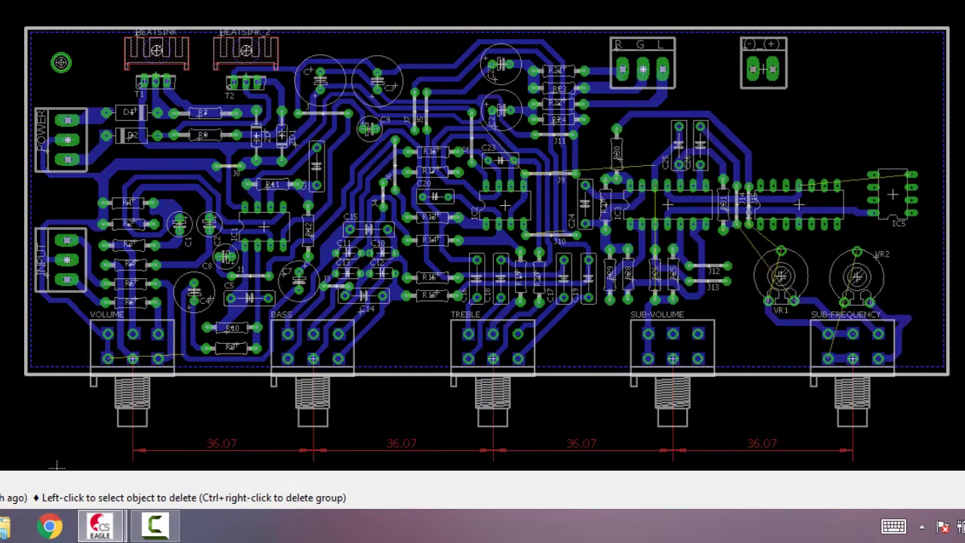
key("ctrl+z")
Step through the part moves around VR1, VR2, J18, J19, C27, C28 and IC5.
key("ctrl+z")
key("ctrl+z")
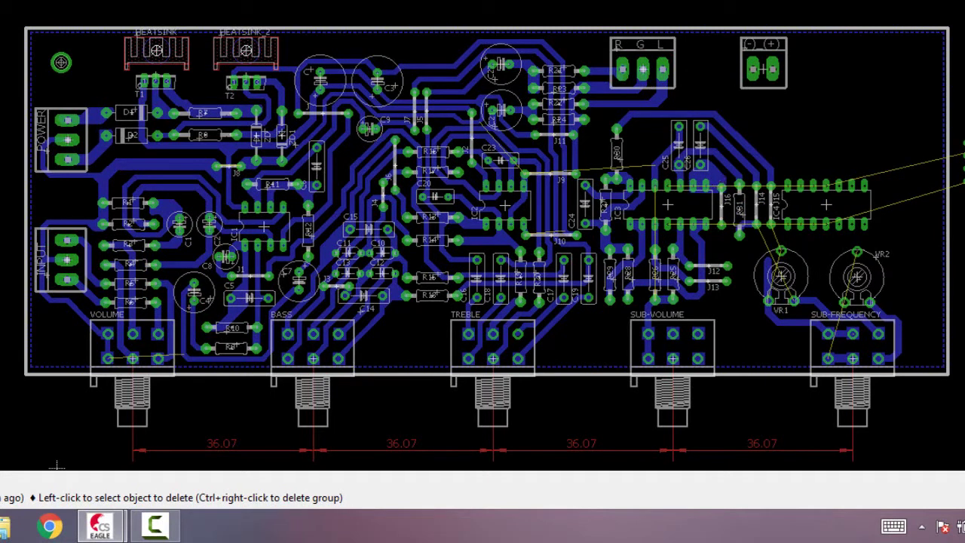
key("ctrl+z")
key("ctrl+z")
key("ctrl+z")
key("ctrl+z")
key("ctrl+z")
key("ctrl+z")
key("ctrl+z")
key("ctrl+z")
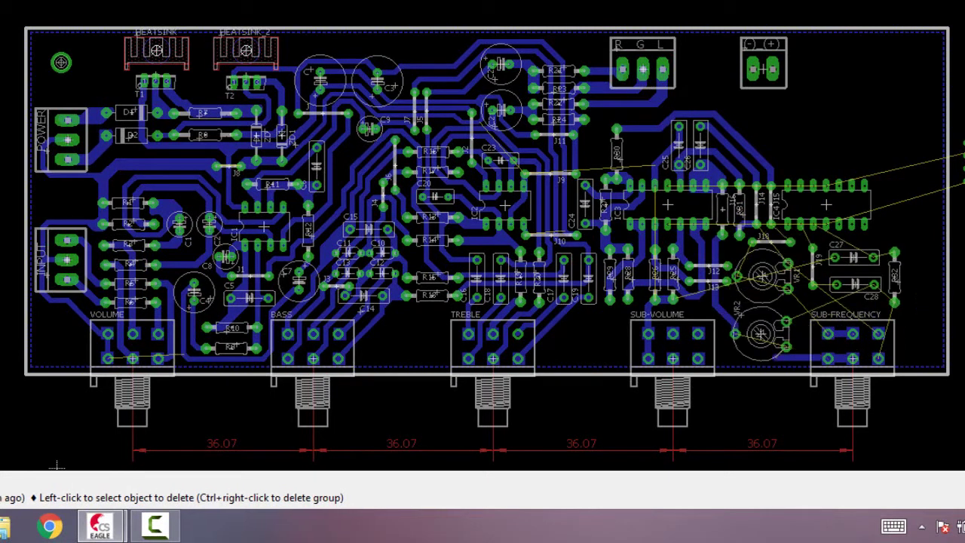
key("ctrl+z")
key("ctrl+z")
key("ctrl+z")
key("ctrl+z")
key("ctrl+z")
key("ctrl+z")
key("ctrl+z")
key("ctrl+z")
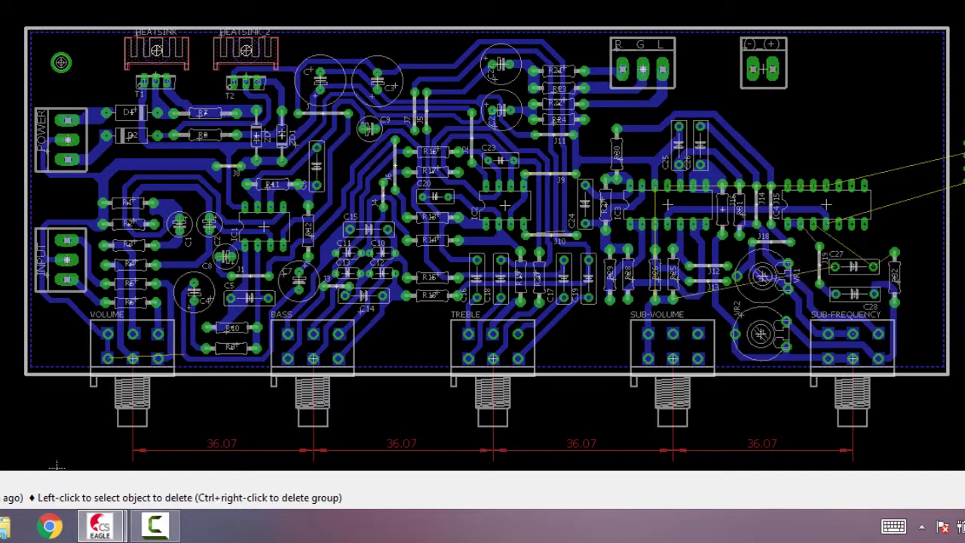
key("ctrl+z")
key("ctrl+z")
key("ctrl+z")
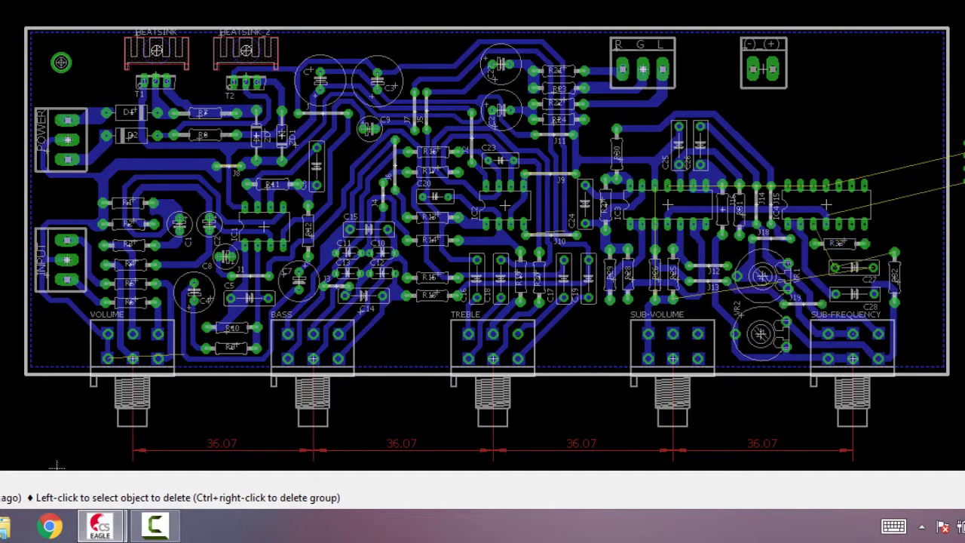
key("ctrl+z")
key("ctrl+z")
key("ctrl+z")
key("ctrl+z")
key("ctrl+z")
key("ctrl+z")
key("ctrl+z")
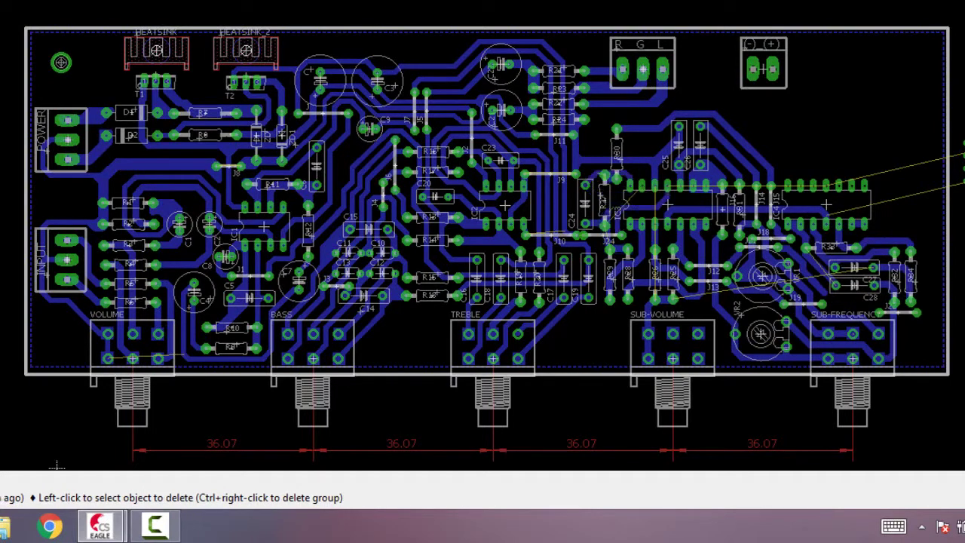
key("ctrl+z")
key("ctrl+z")
key("ctrl+z")
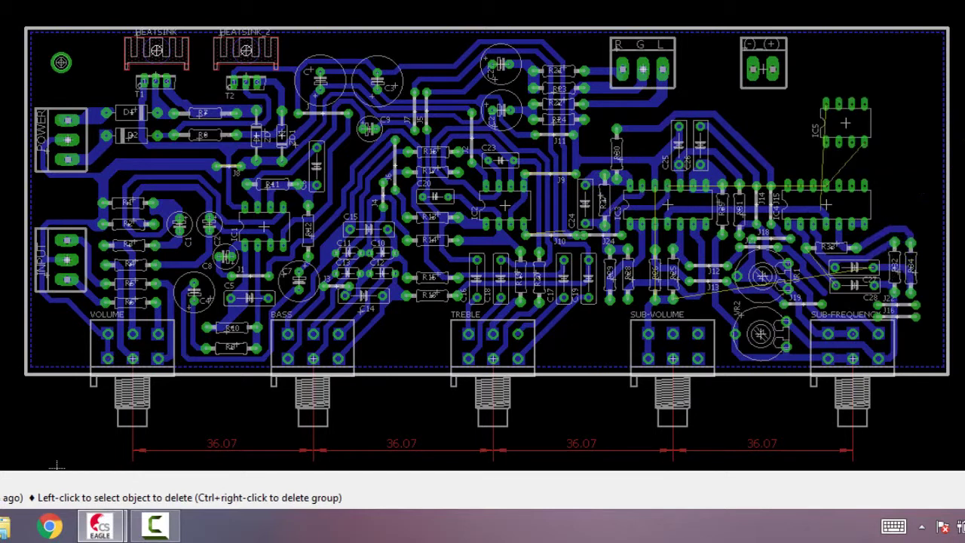
key("ctrl+z")
Relocate IC5 with R33, R34, C27, C28 to the top-right and route to jumpers J20–J23.
key("ctrl+z")
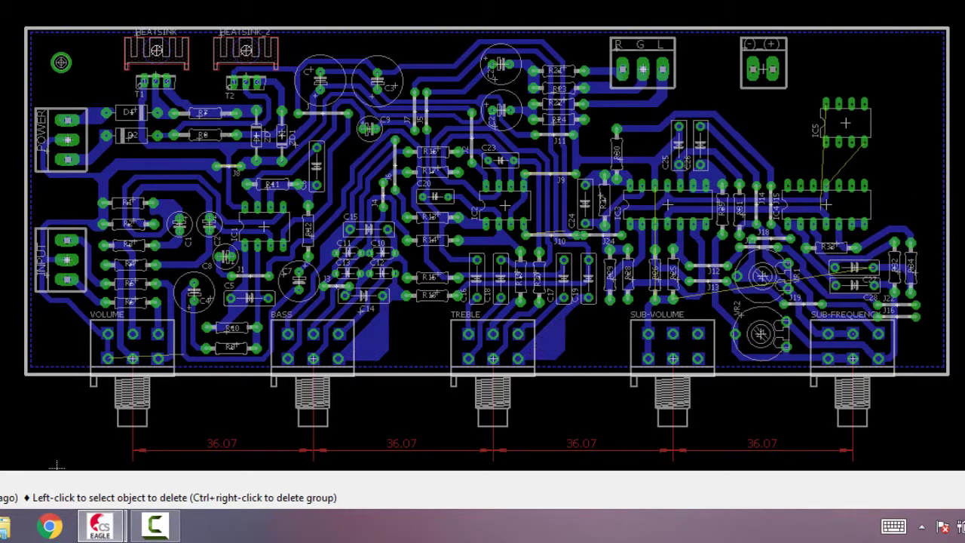
key("ctrl+z")
key("ctrl+z")
key("ctrl+z")
key("ctrl+z")
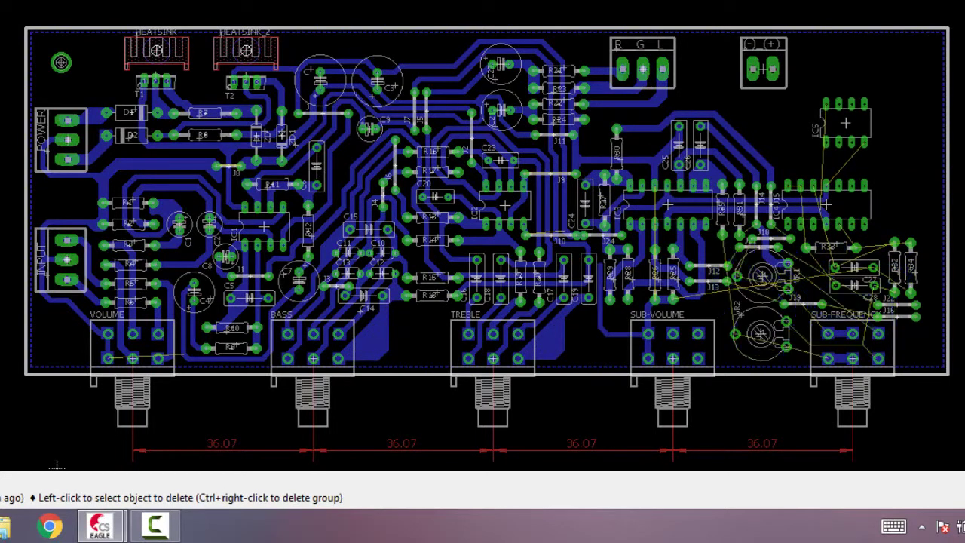
key("ctrl+z")
key("ctrl+z")
key("ctrl+z")
key("ctrl+z")
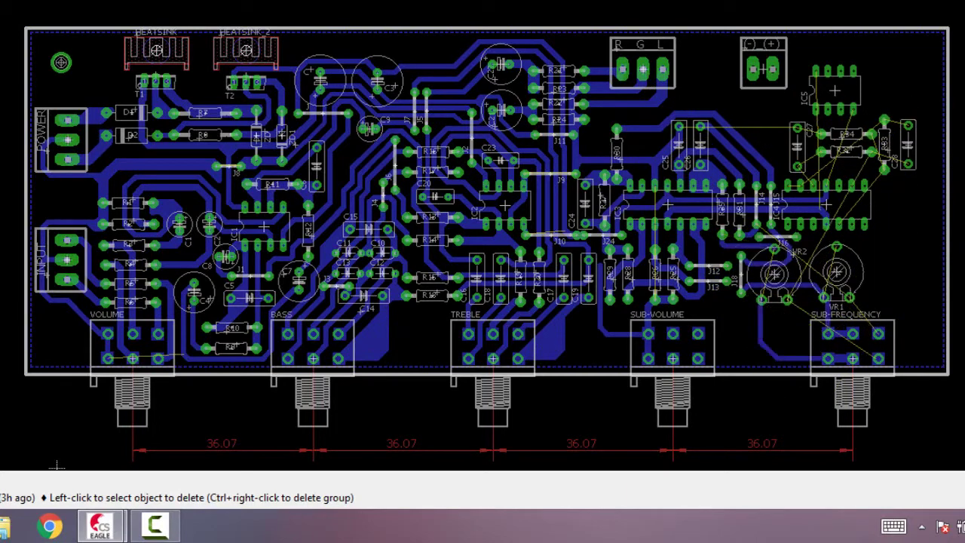
key("ctrl+z")
key("ctrl+z")
key("ctrl+z")
key("ctrl+z")
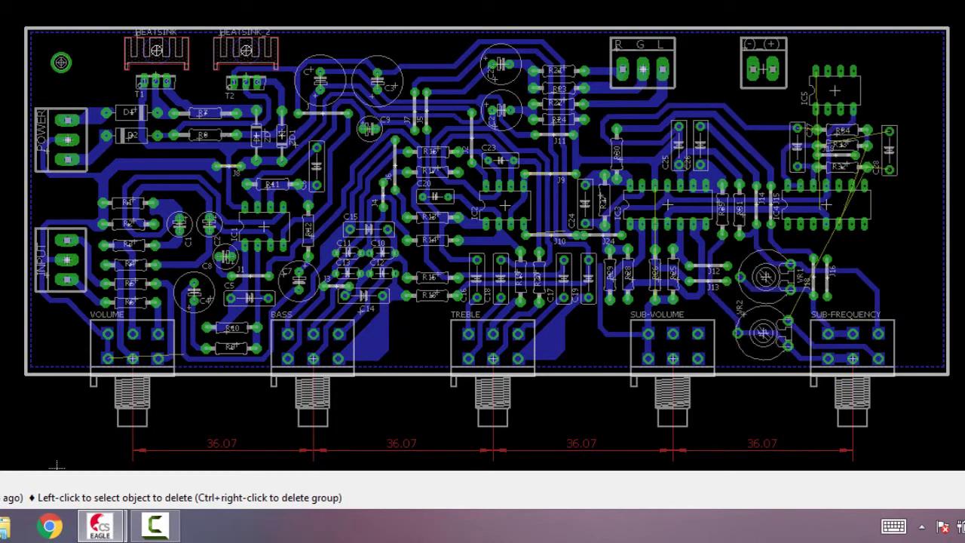
key("ctrl+z")
key("ctrl+z")
key("ctrl+z")
key("ctrl+z")
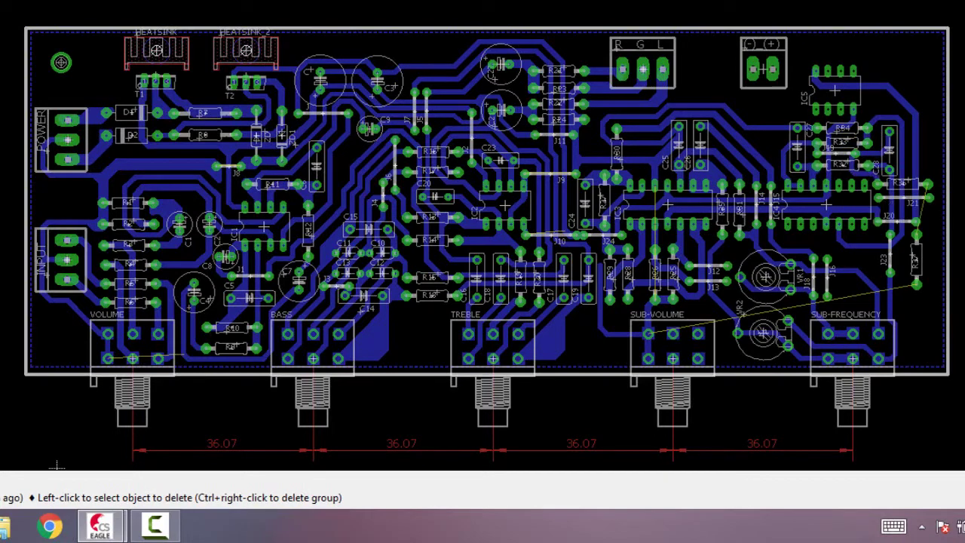
key("ctrl+z")
key("ctrl+z")
key("ctrl+z")
key("ctrl+z")
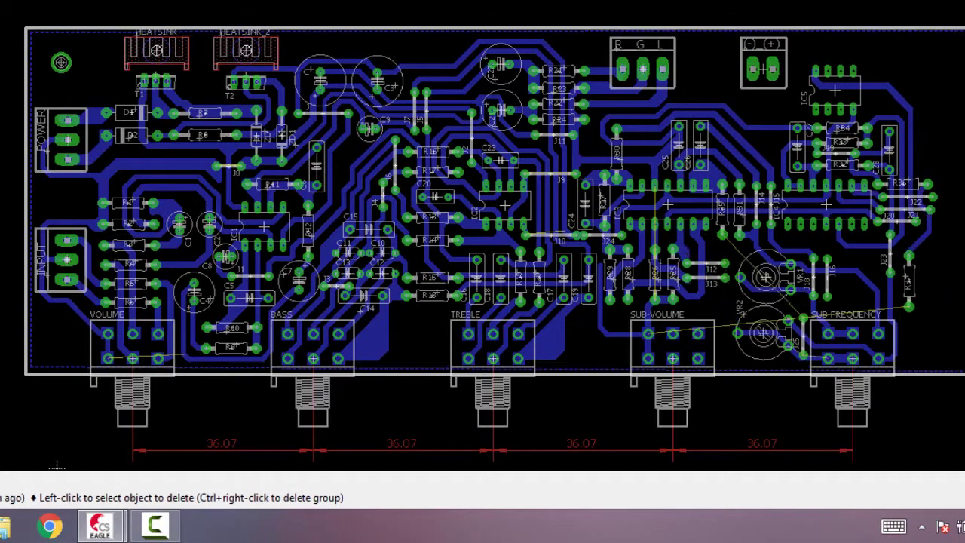
key("ctrl+z")
key("ctrl+z")
key("ctrl+z")
key("ctrl+z")
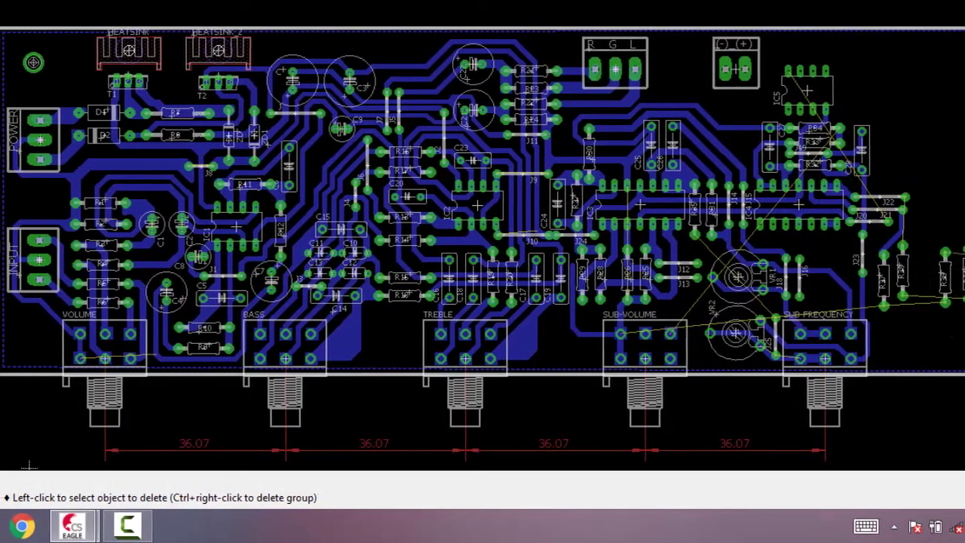
key("ctrl+z")
Bring back R35, R36, C29 and line up R40–R42 near IC5 and J17.
key("ctrl+z")
key("ctrl+z")
key("ctrl+z")
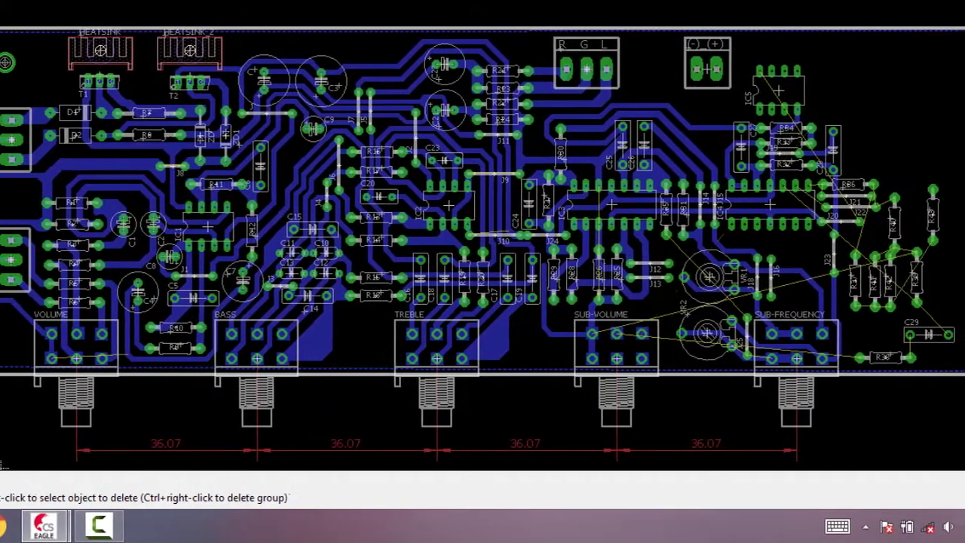
key("ctrl+z")
key("ctrl+z")
key("ctrl+z")
key("ctrl+z")
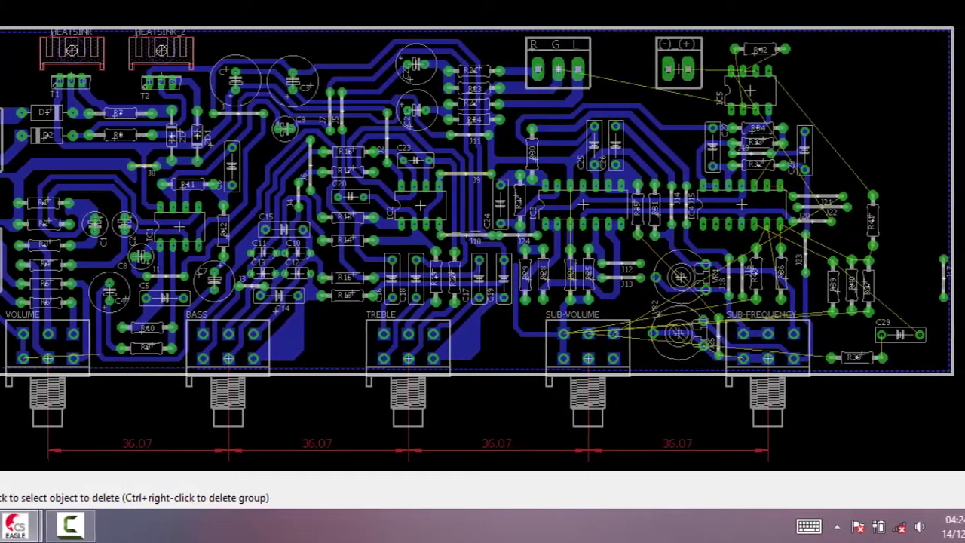
key("ctrl+z")
key("ctrl+z")
key("ctrl+z")
key("ctrl+z")
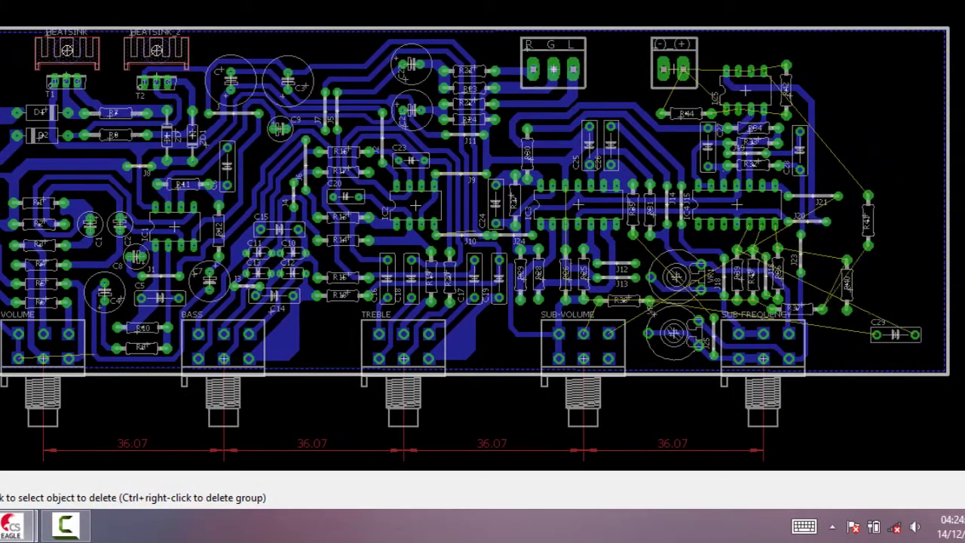
key("ctrl+z")
key("ctrl+z")
key("ctrl+z")
key("ctrl+z")
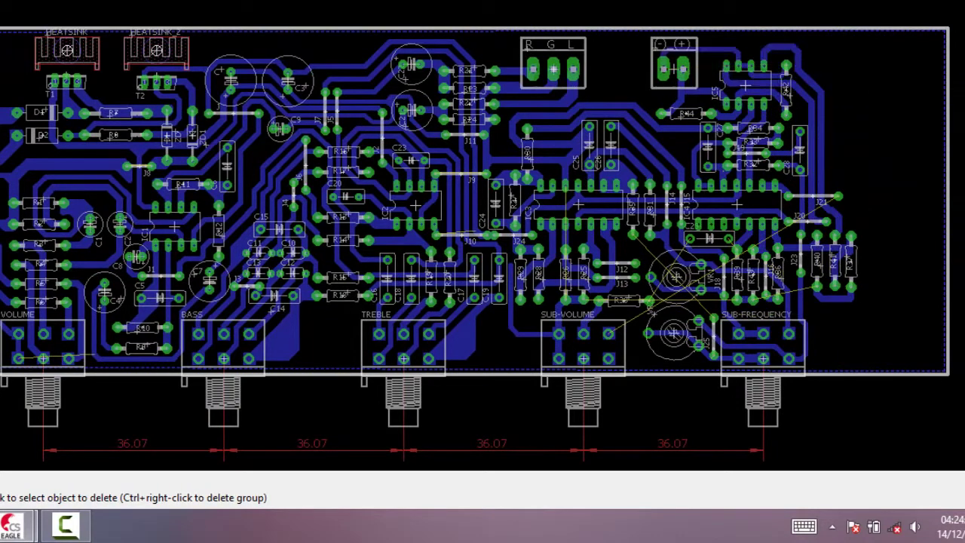
key("ctrl+z")
key("ctrl+z")
key("ctrl+z")
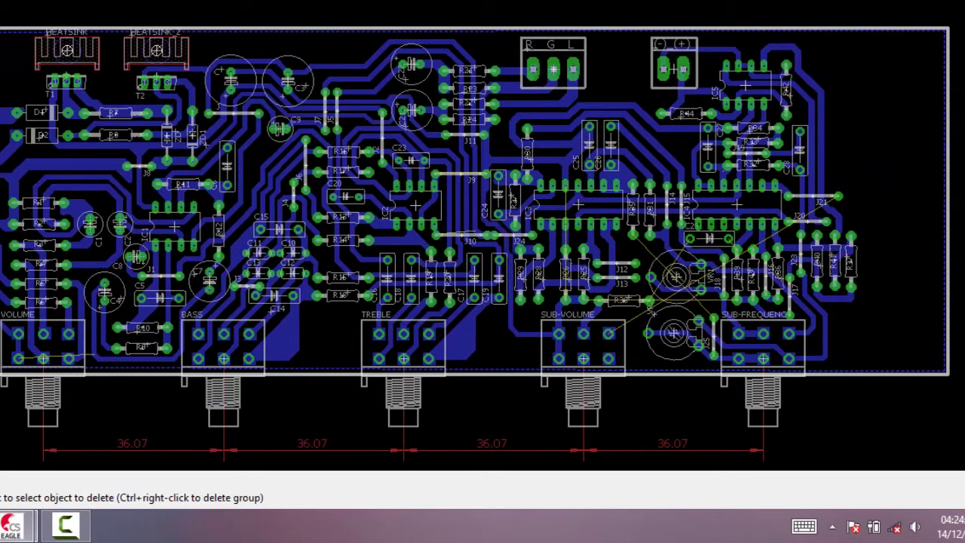
key("ctrl+z")
key("ctrl+z")
key("ctrl+z")
key("ctrl+z")
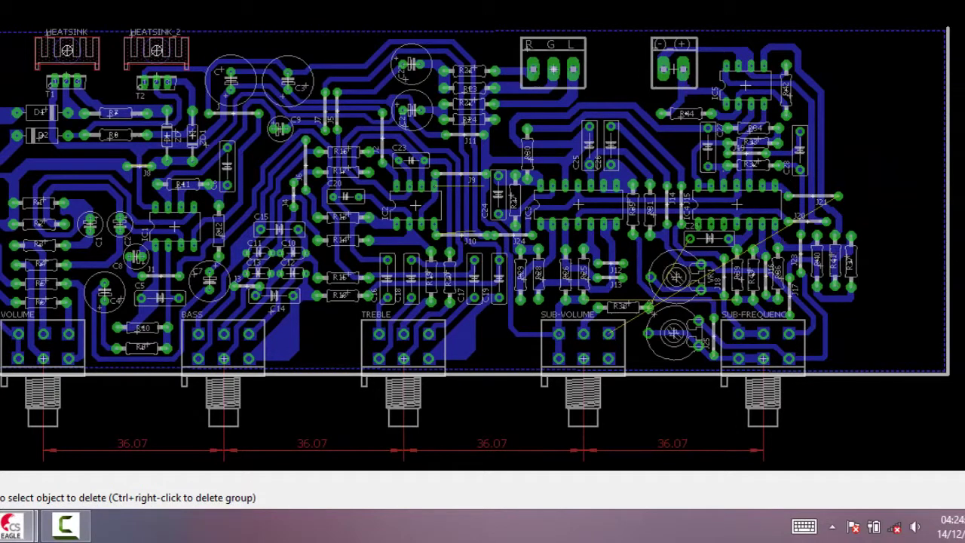
Route around J20–J22 and R40–R42, adding the long trace along the board's top edge.
key("ctrl+z")
key("ctrl+z")
key("ctrl+z")
key("ctrl+z")
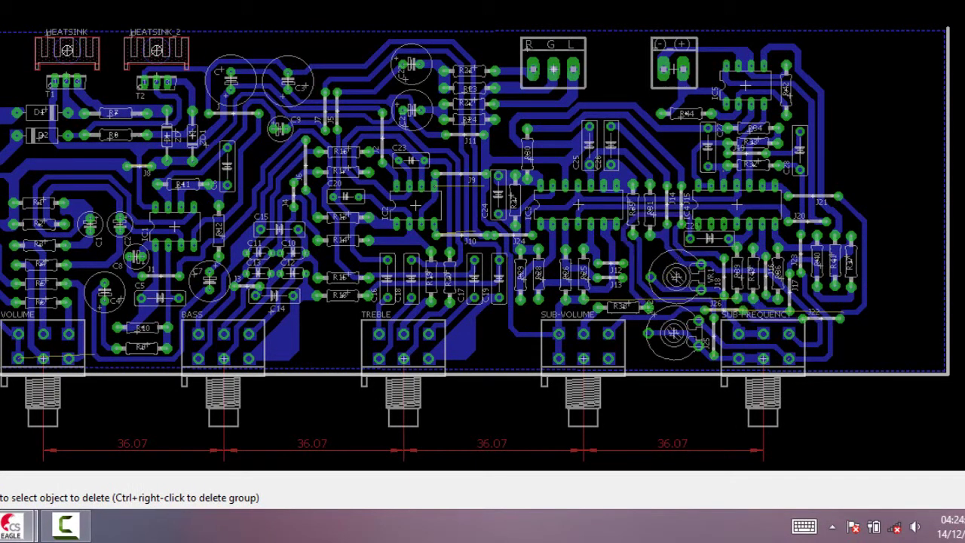
key("ctrl+z")
key("ctrl+z")
key("ctrl+z")
key("ctrl+z")
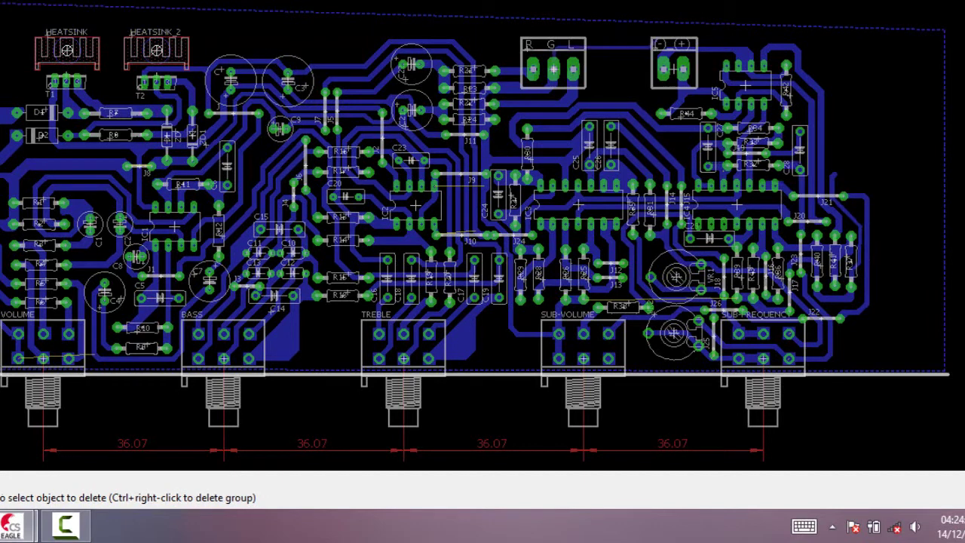
key("ctrl+z")
key("ctrl+z")
key("ctrl+z")
key("ctrl+z")
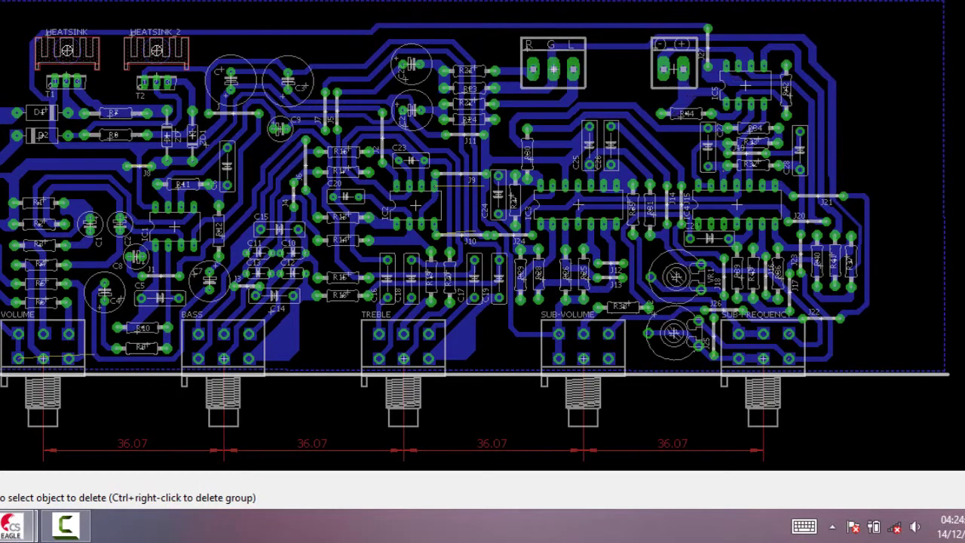
key("ctrl+z")
Bring back the mirrored 'G AUDIOS' label near the top of the board.
key("ctrl+z")
key("ctrl+z")
key("ctrl+z")
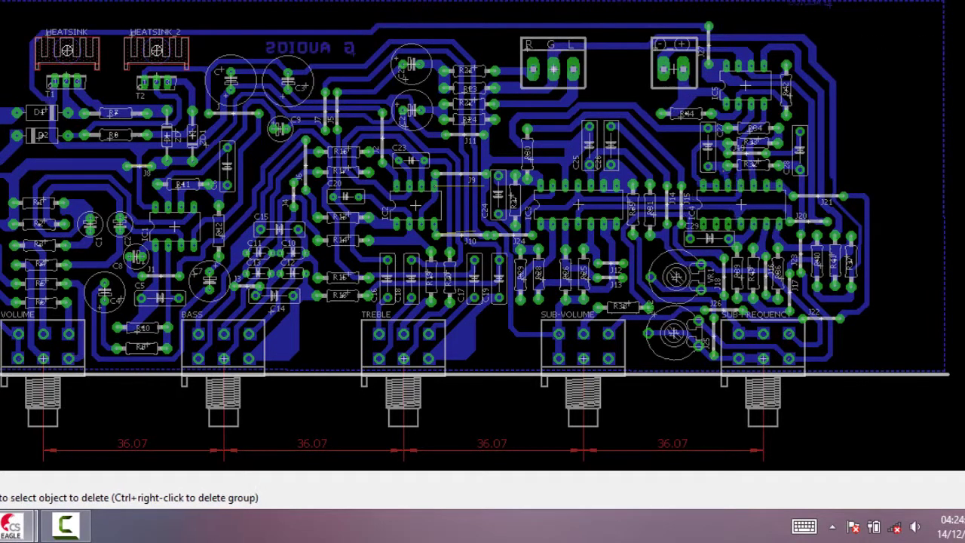
key("ctrl+z")
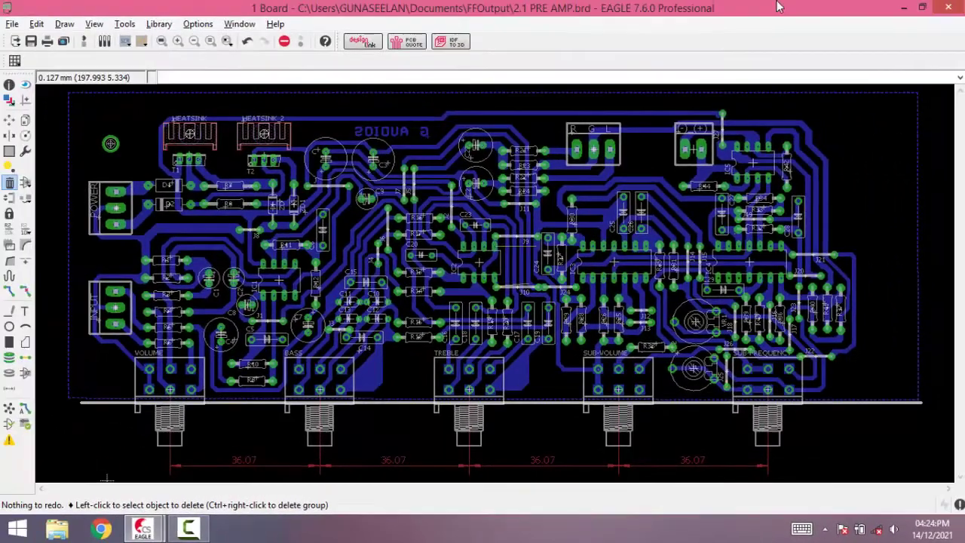
Switch to the Wire tool for drawing traces on the finished board.
key("F4")
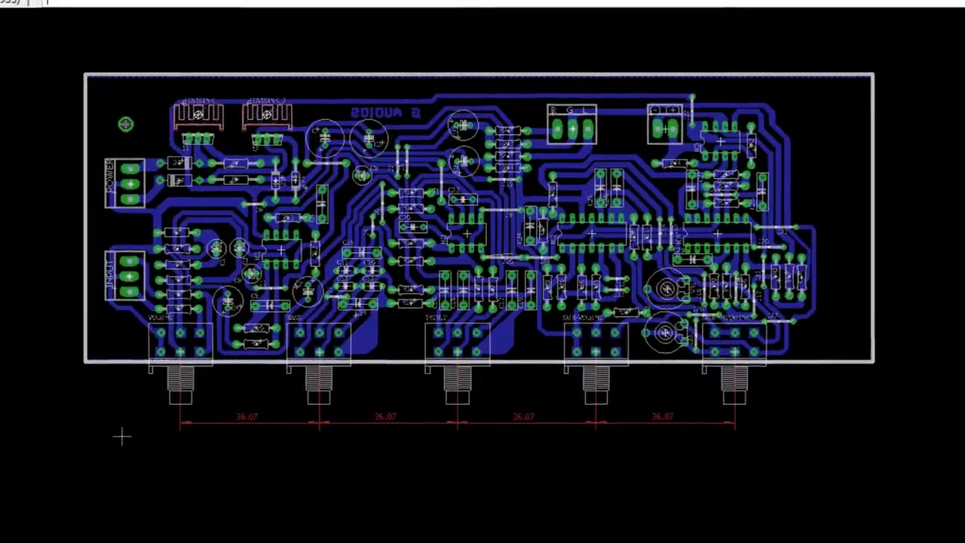